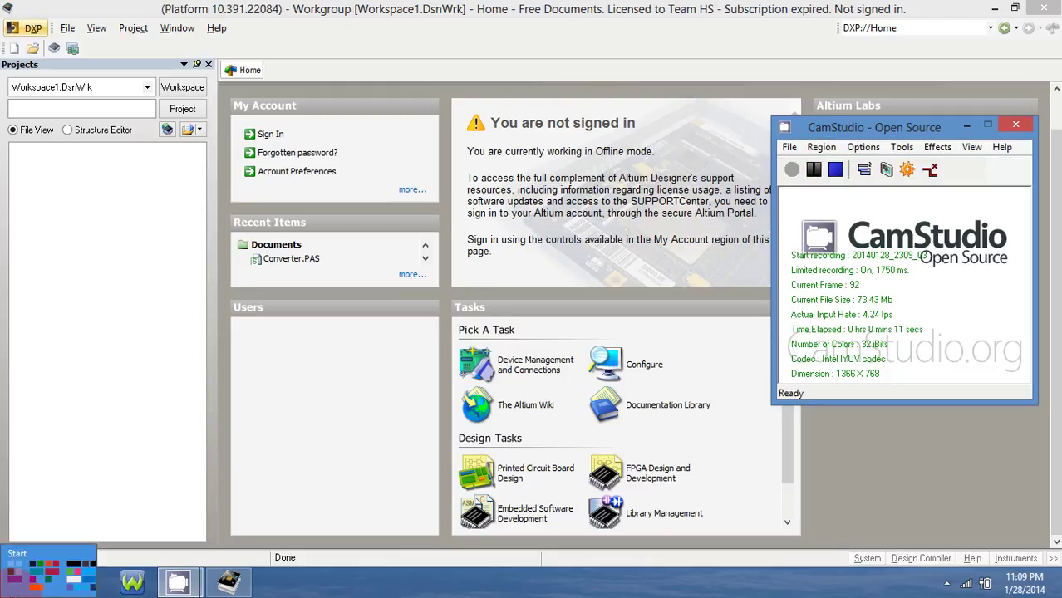
Minimize the recorder window and bring up Altium Designer's File menu over the Home page
key("super+c")
left_click(4, 8)
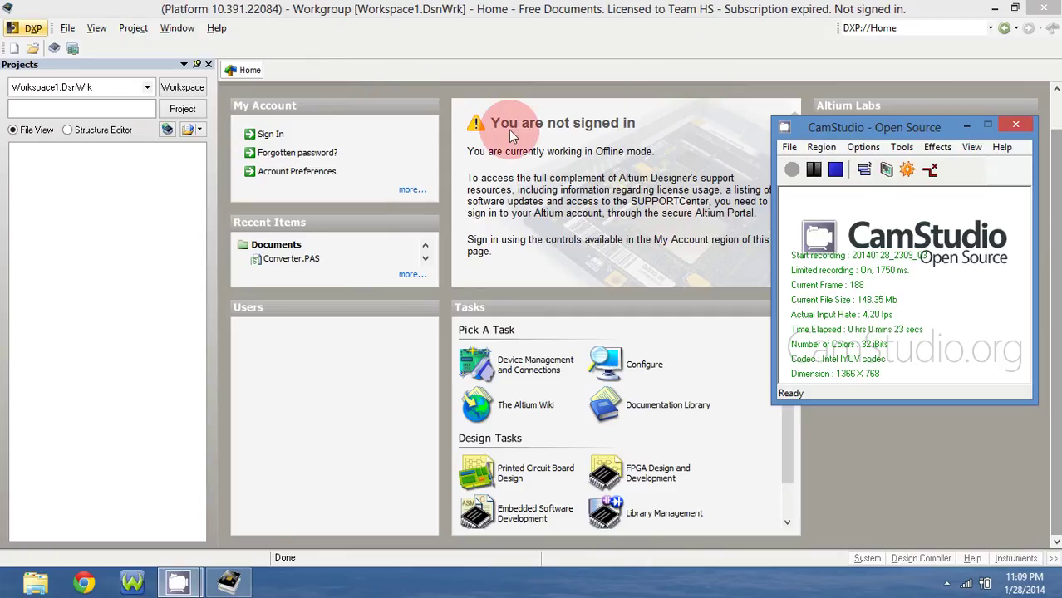
left_click(963, 129)
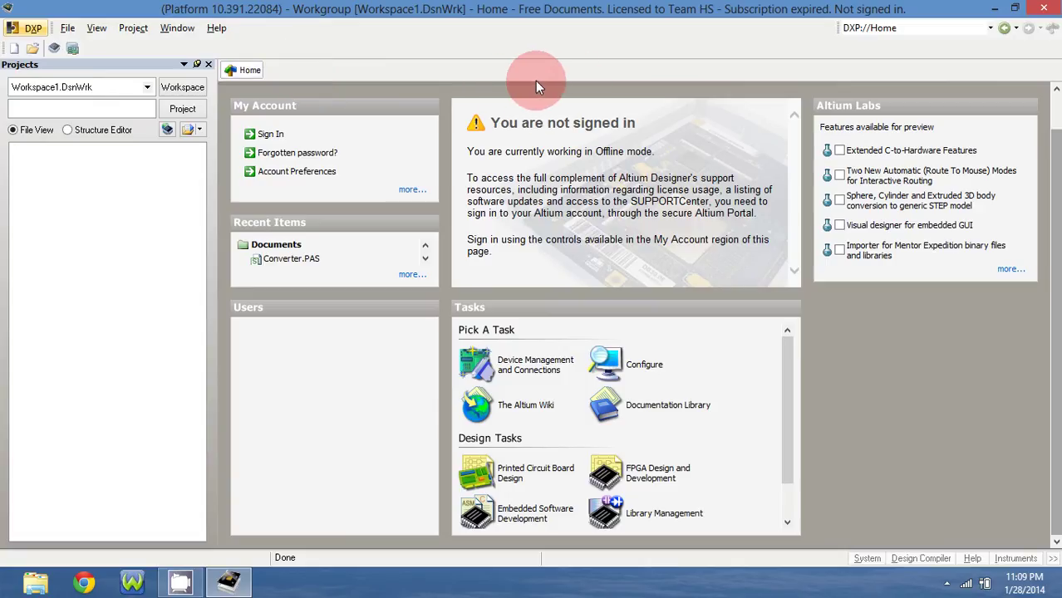
Browse to the PCB Logo Creator example scripts folder and select PCBLogoCreator.PRJSCR
left_click(71, 38)
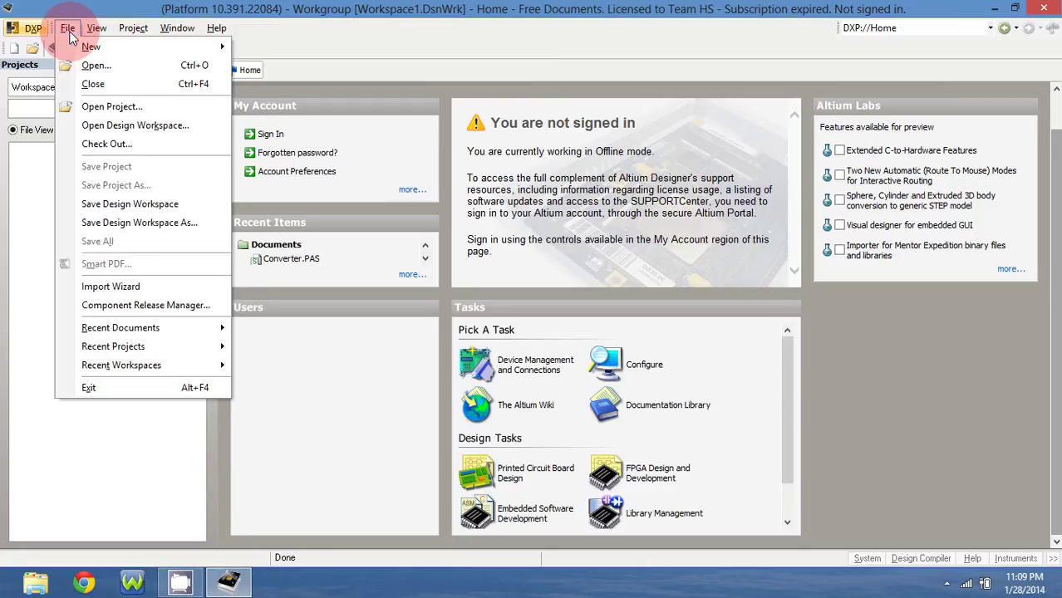
left_click(91, 64)
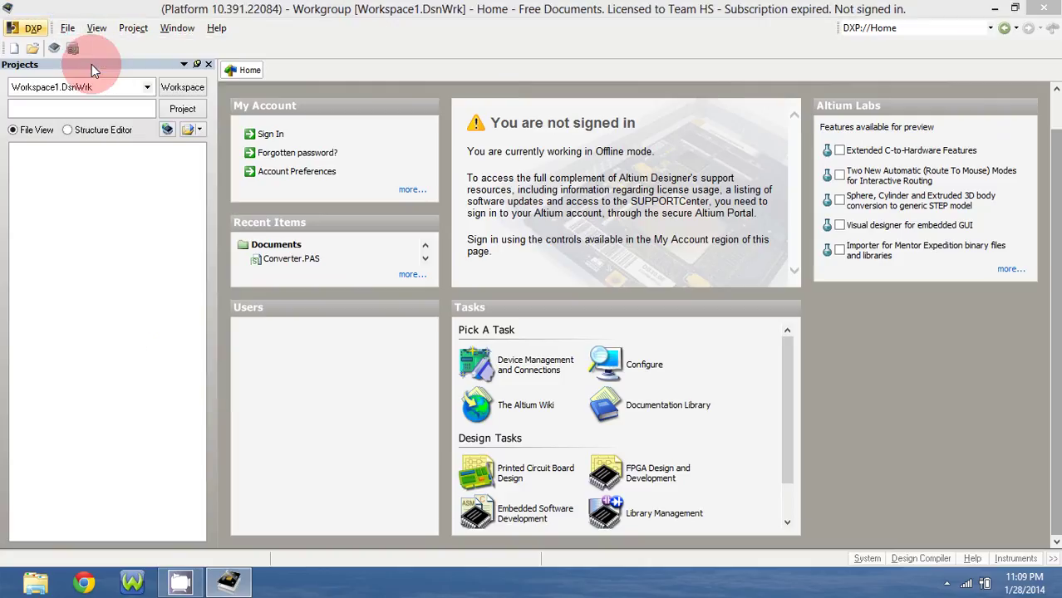
left_click(643, 142)
left_click(600, 139)
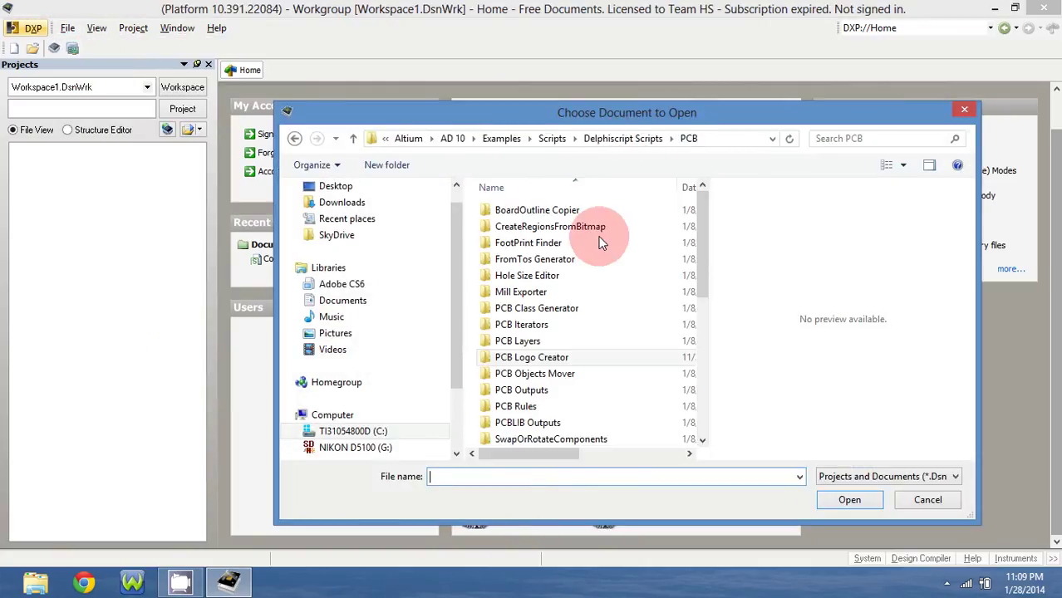
left_click(521, 361)
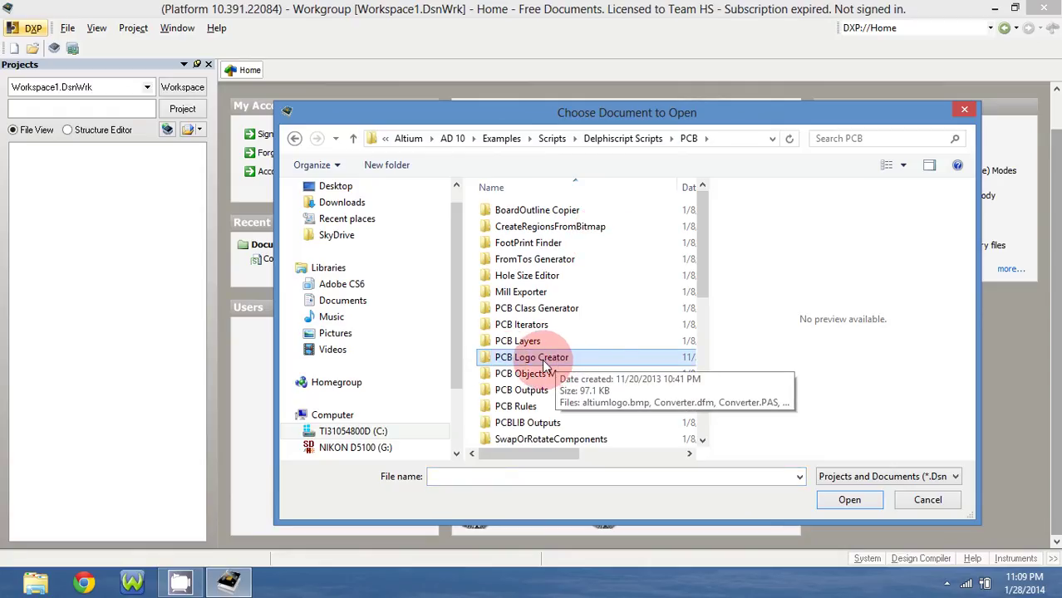
double_click(536, 359)
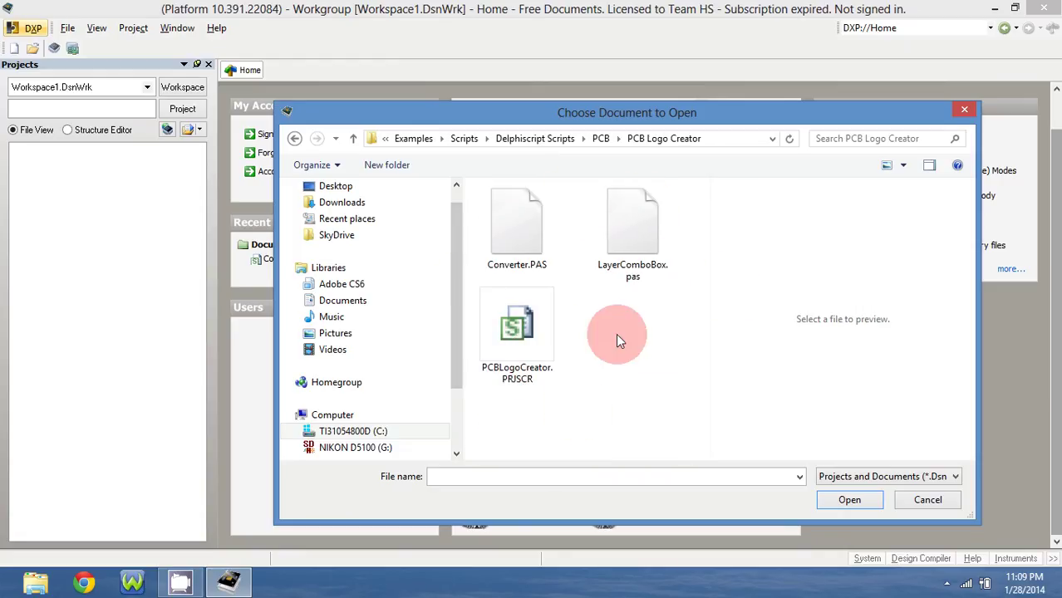
left_click(518, 330)
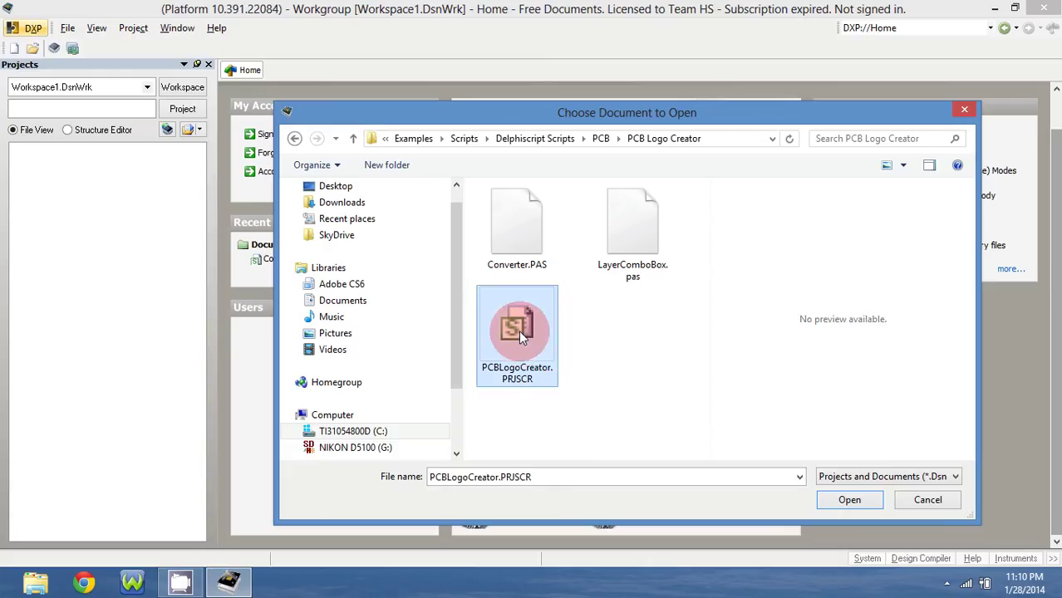
Load the PCBLogoCreator.PRJSCR script project, then scroll the Home page briefly
left_click(854, 500)
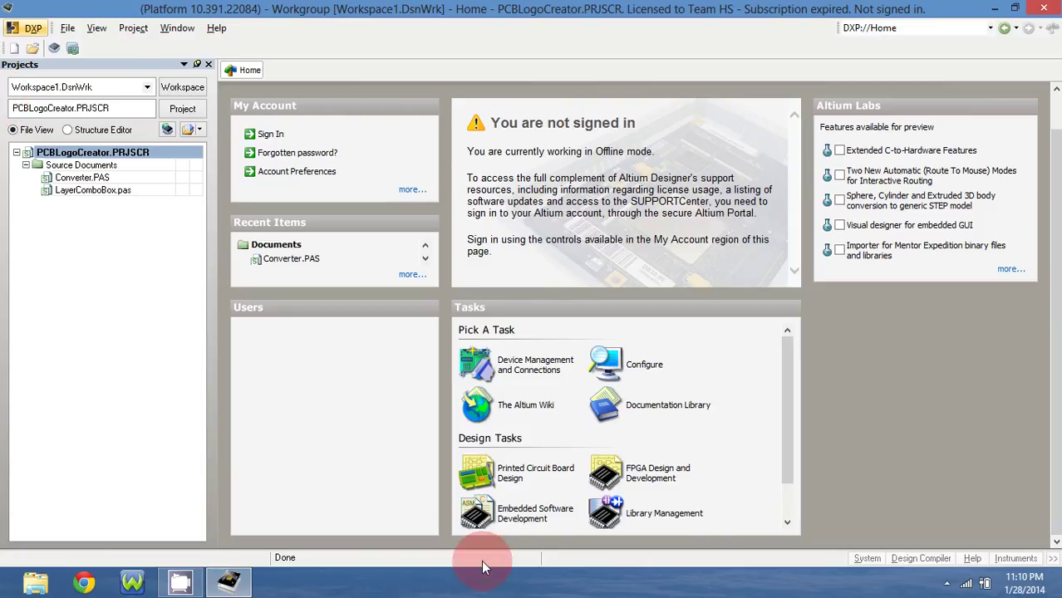
scroll(1054, 382, "up", 2)
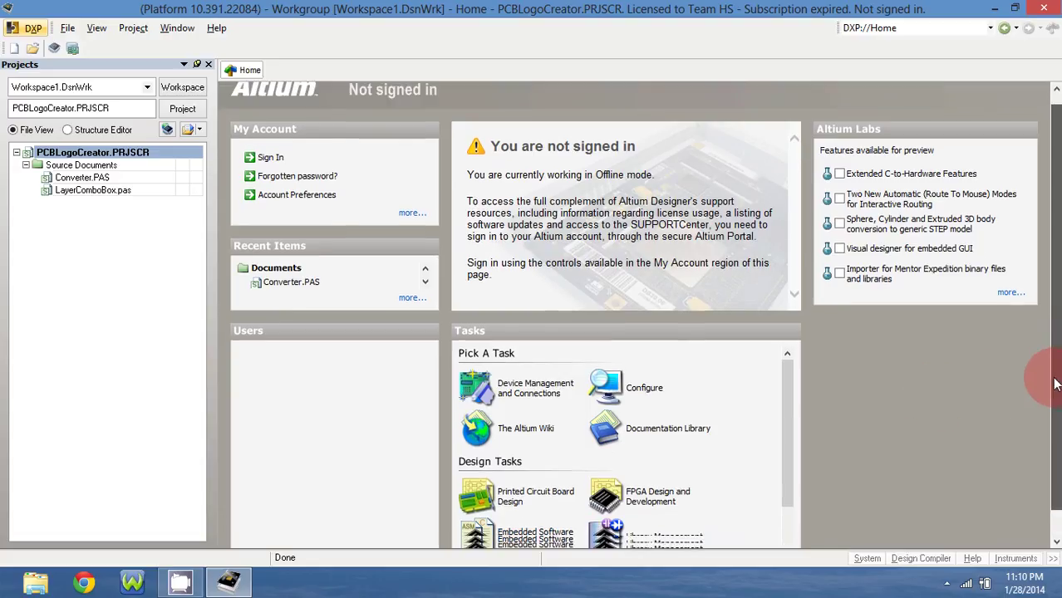
scroll(1055, 391, "down", 2)
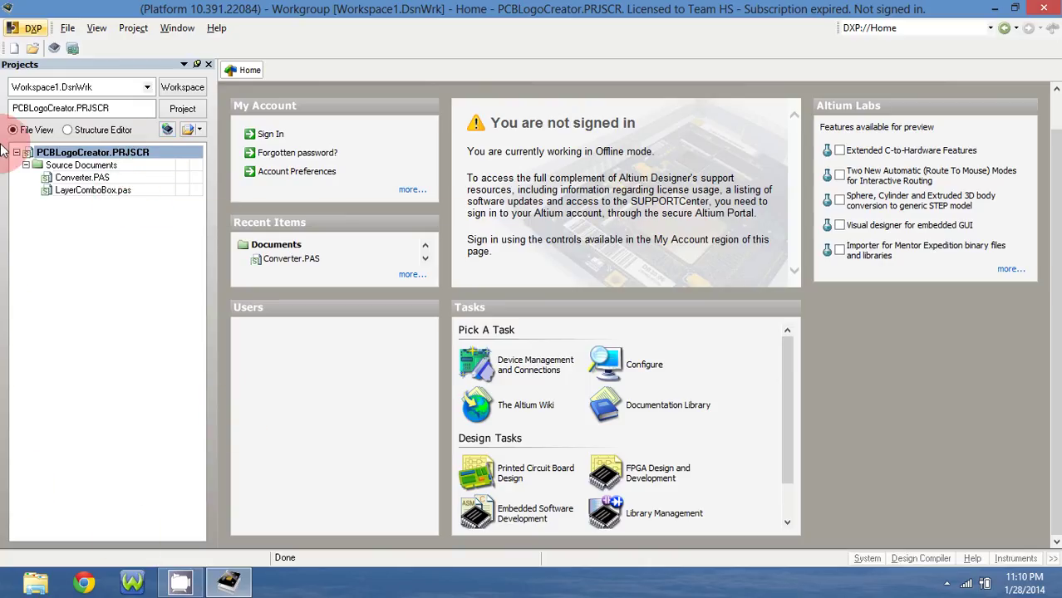
Run RunConverterScript from Converter.PAS to create PCB1.PcbDoc and launch PCB Logo Creator
left_click(33, 29)
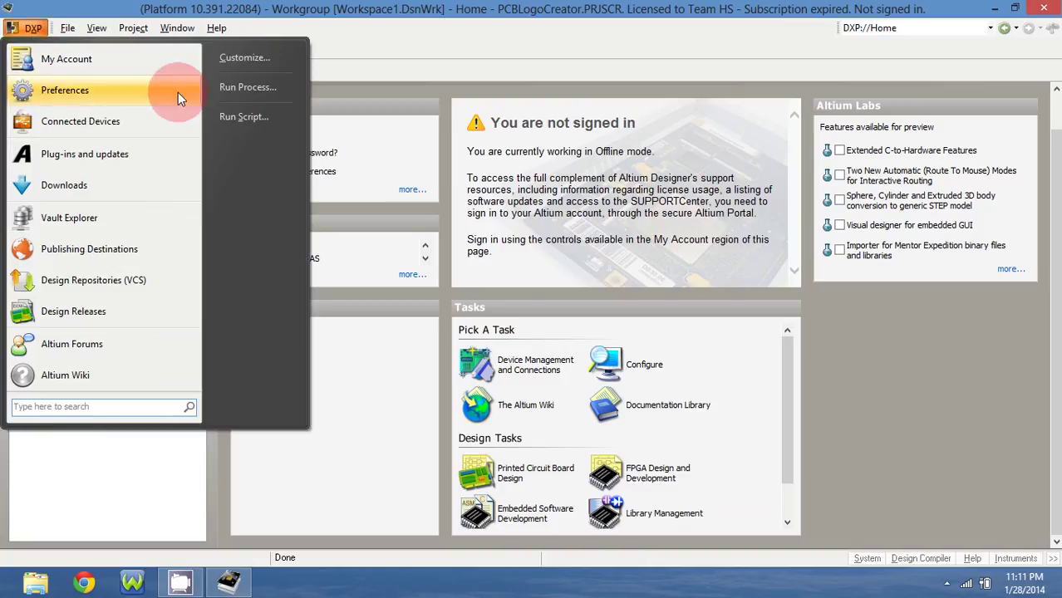
left_click(258, 120)
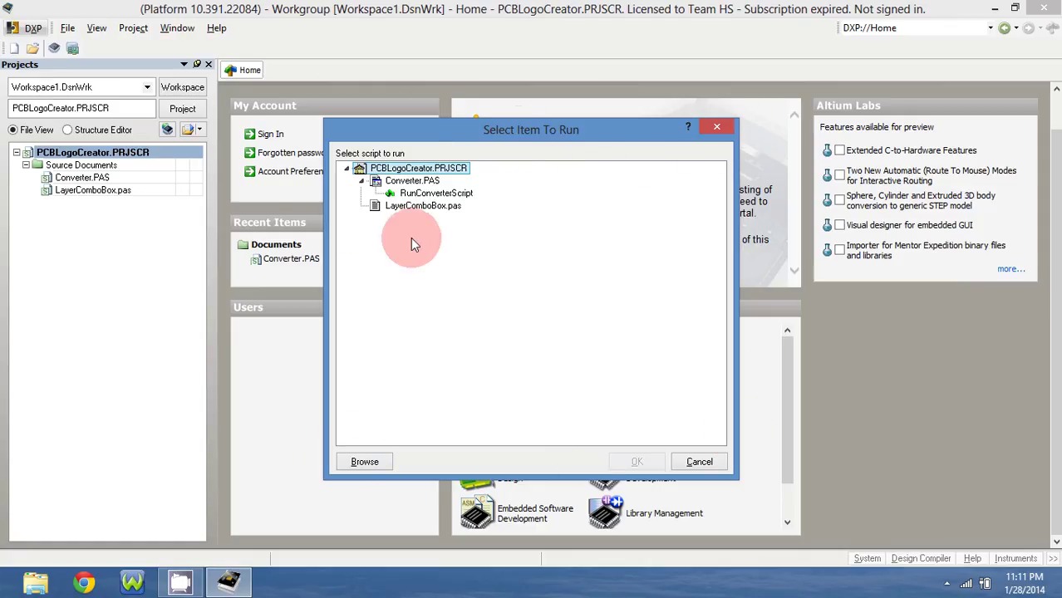
left_click(434, 193)
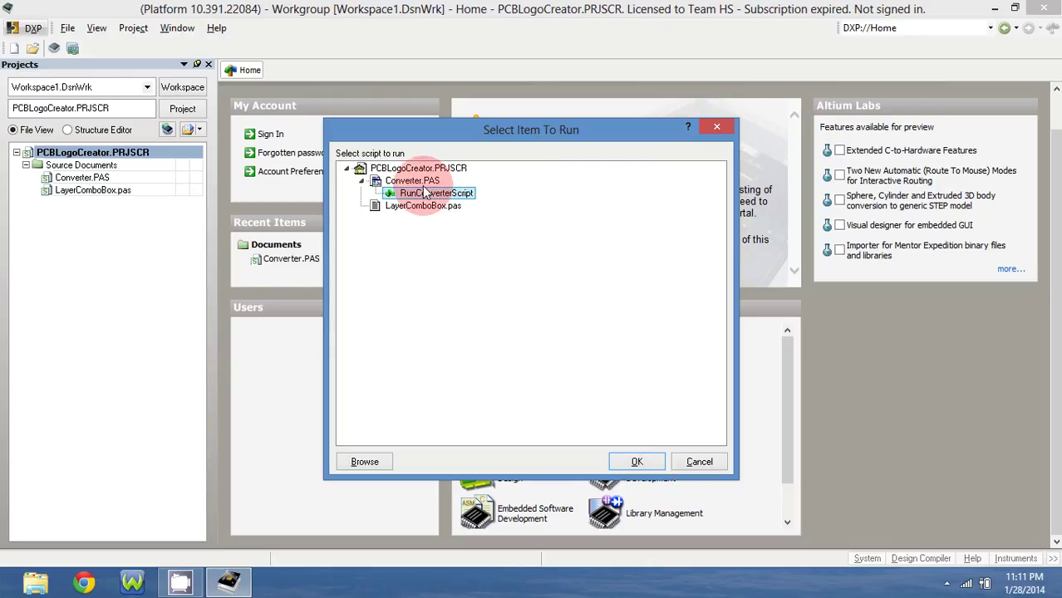
left_click(636, 462)
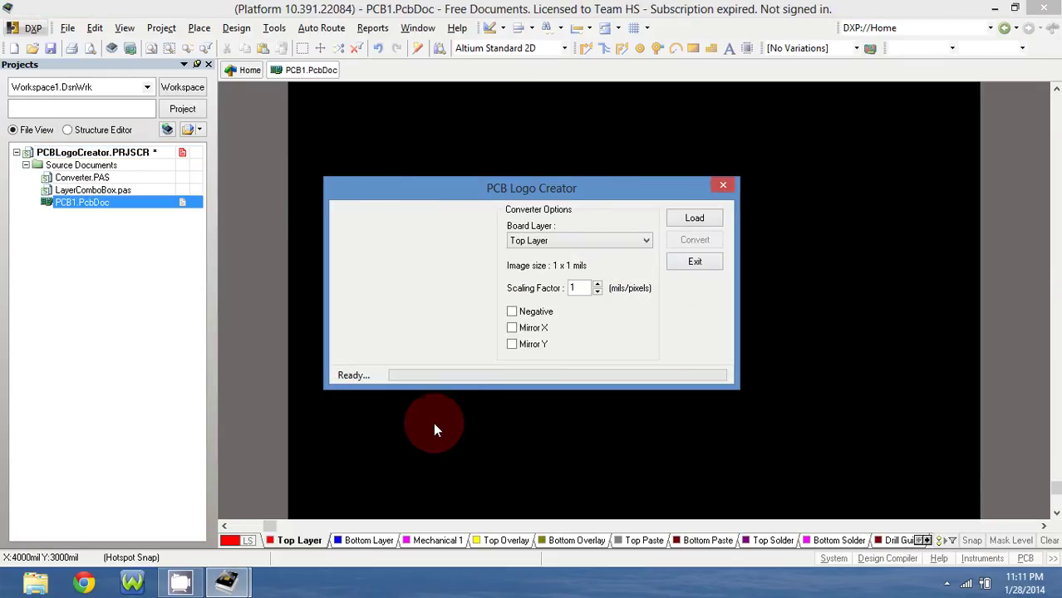
Load the test1.bmp retinatronics image into the PCB Logo Creator
left_click(688, 222)
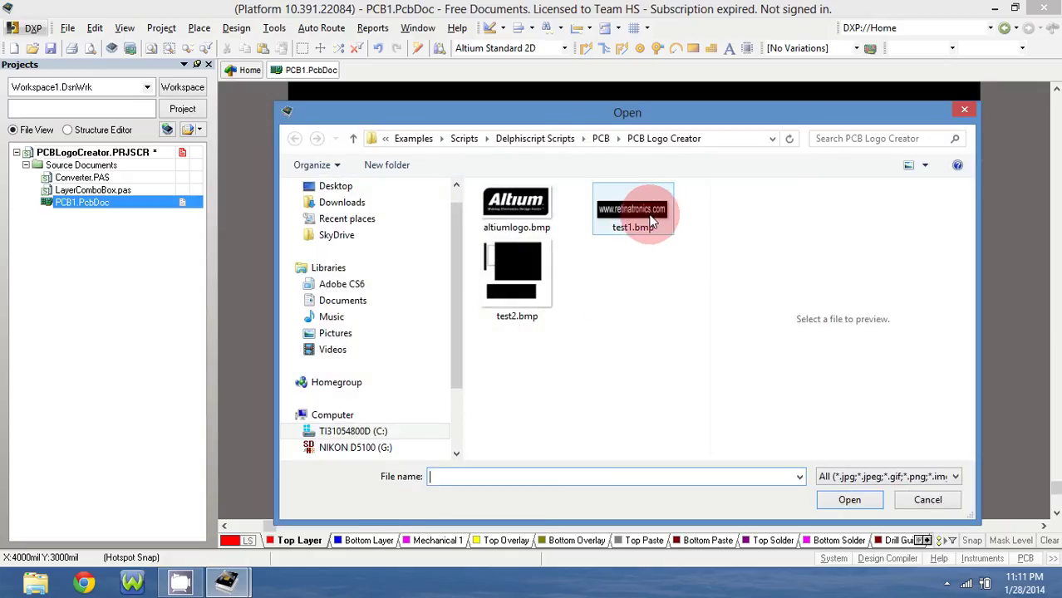
mouse_move(633, 208)
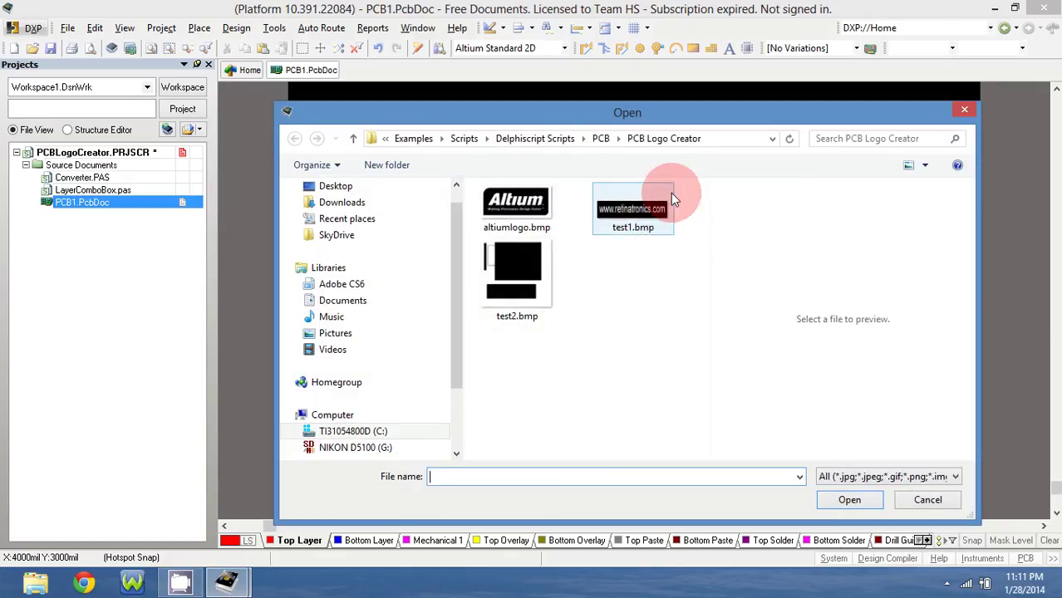
left_click(658, 237)
left_click(841, 501)
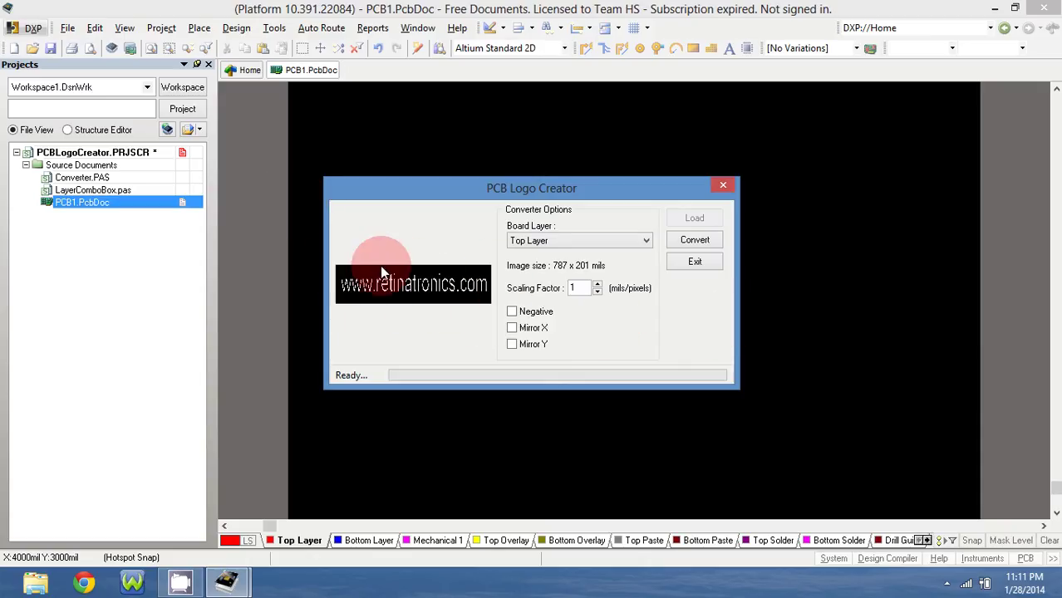
Keep Top Layer as the target board layer and start converting the image into tracks
left_click(570, 241)
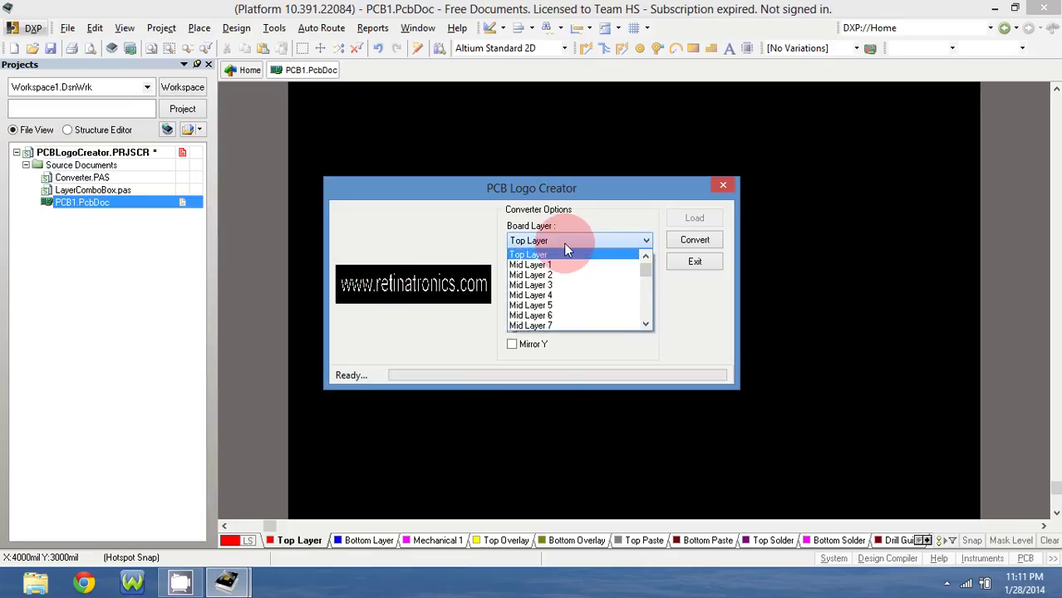
mouse_move(648, 276)
left_mouse_down()
mouse_move(646, 318)
mouse_move(646, 272)
left_mouse_up()
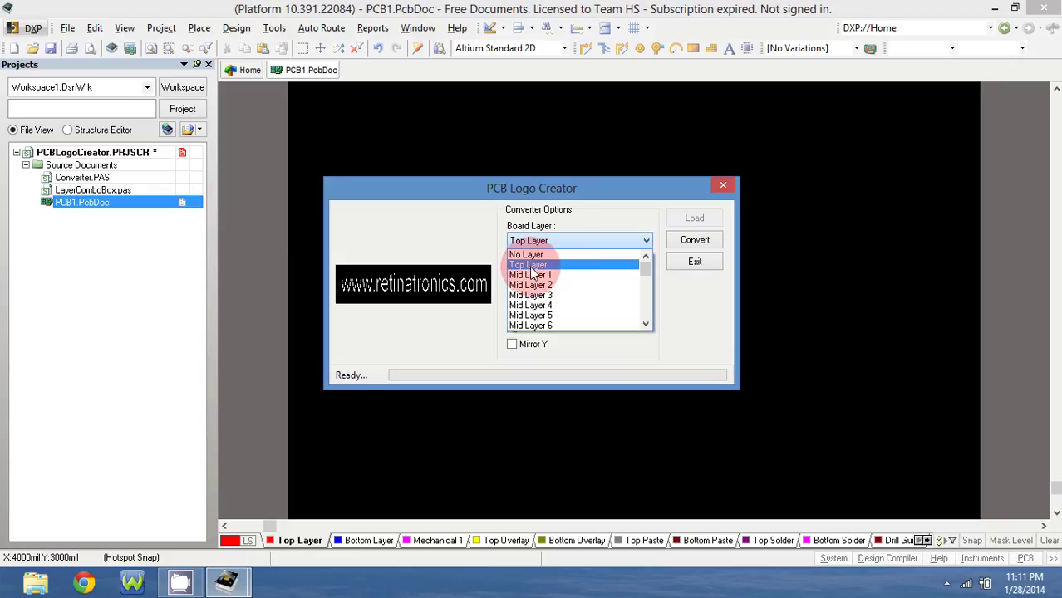
left_click(532, 266)
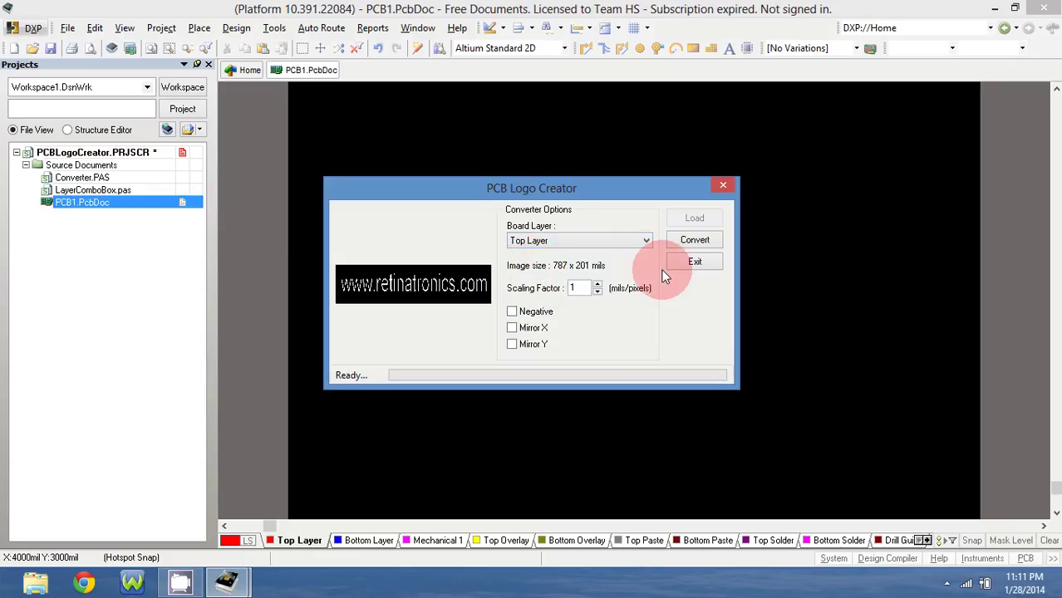
left_click(702, 241)
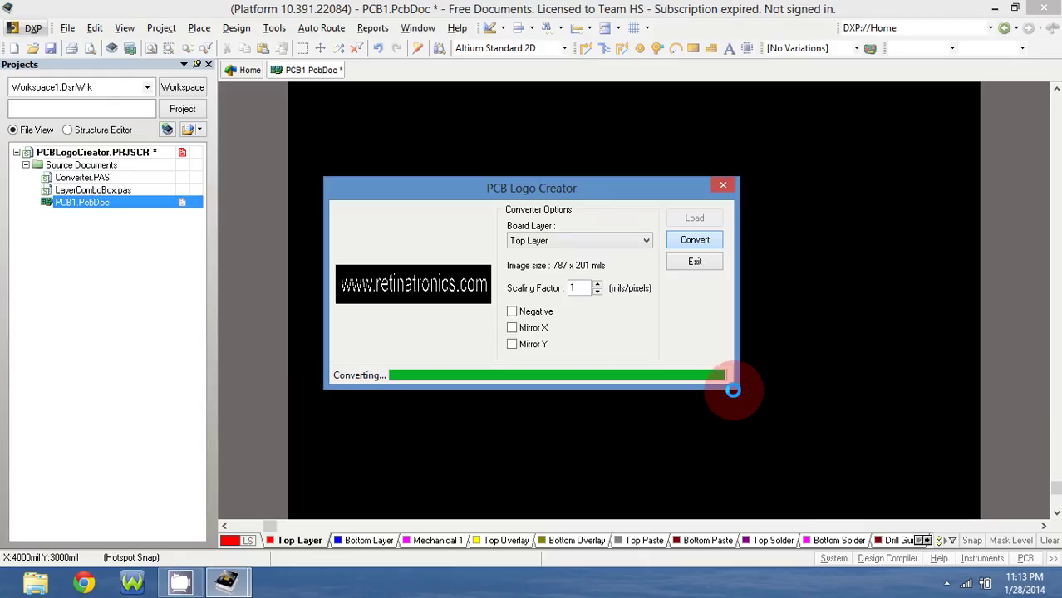
Wait for the conversion to finish and the converter to report Done
left_click(702, 283)
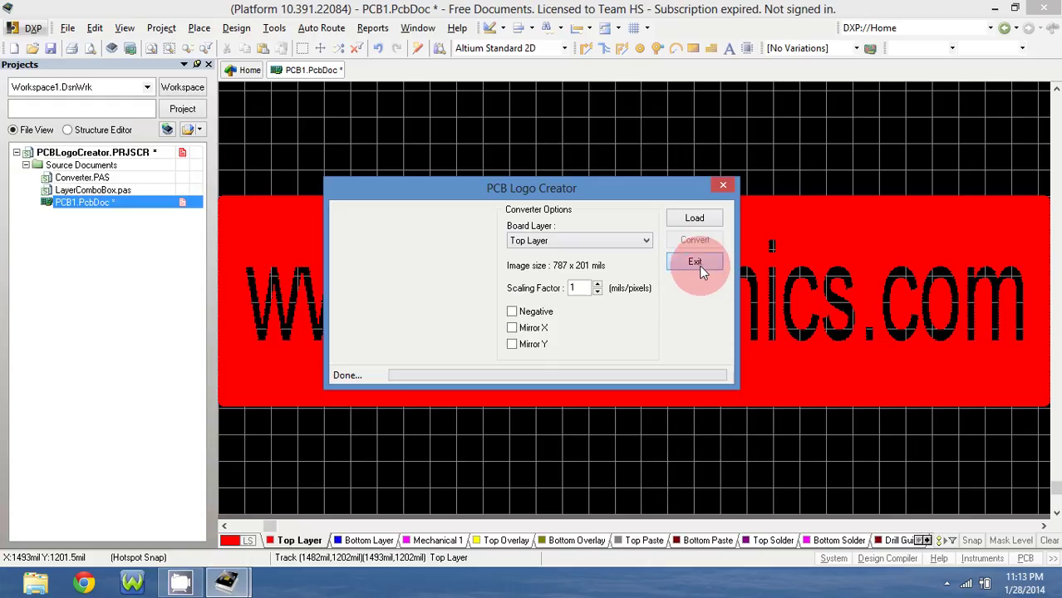
Exit the logo converter, zoom out, and hide the coordinate readout to inspect the logo tracks
left_click(698, 267)
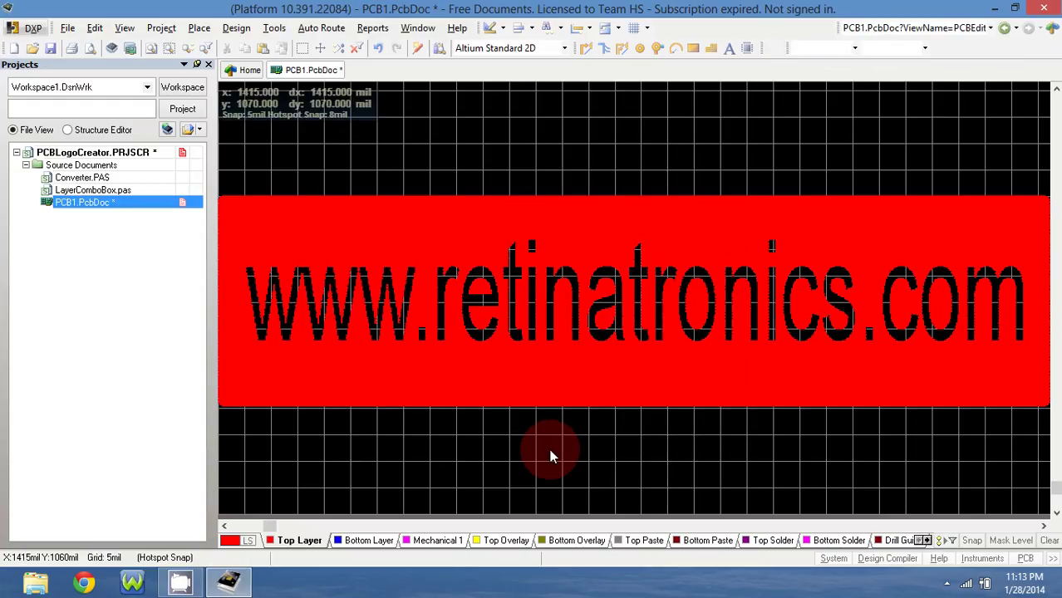
scroll(565, 400, "down", 1, "ctrl")
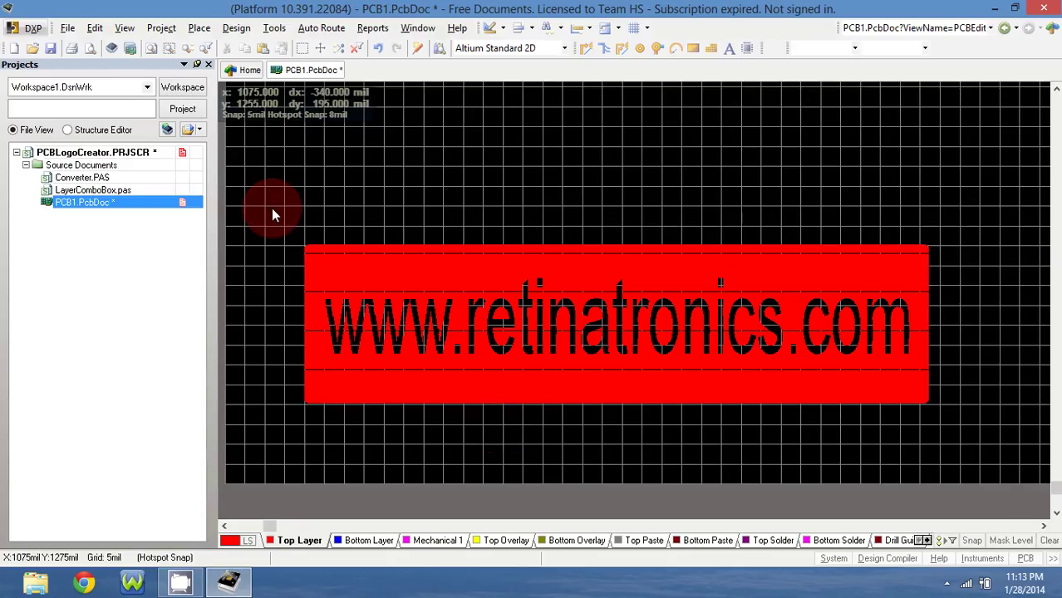
left_click(261, 204)
left_click(940, 235)
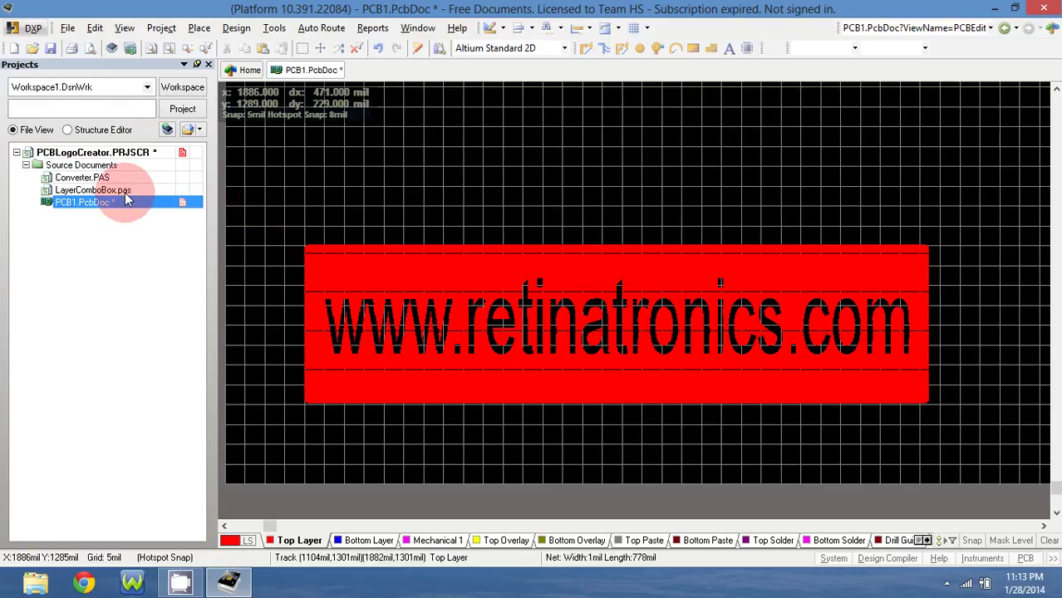
left_click(348, 218)
left_click(906, 237)
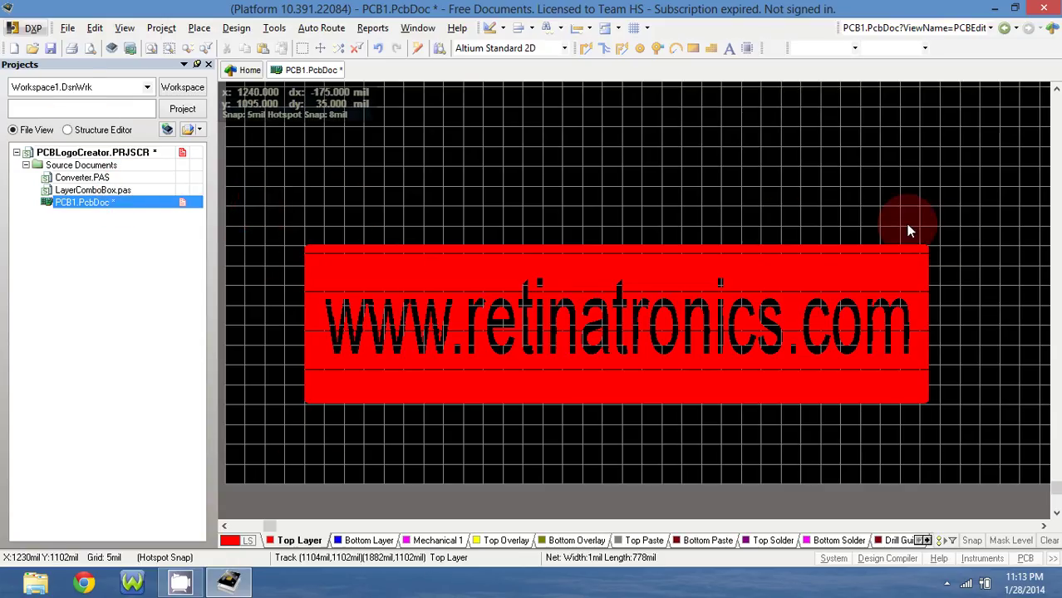
left_click(271, 263)
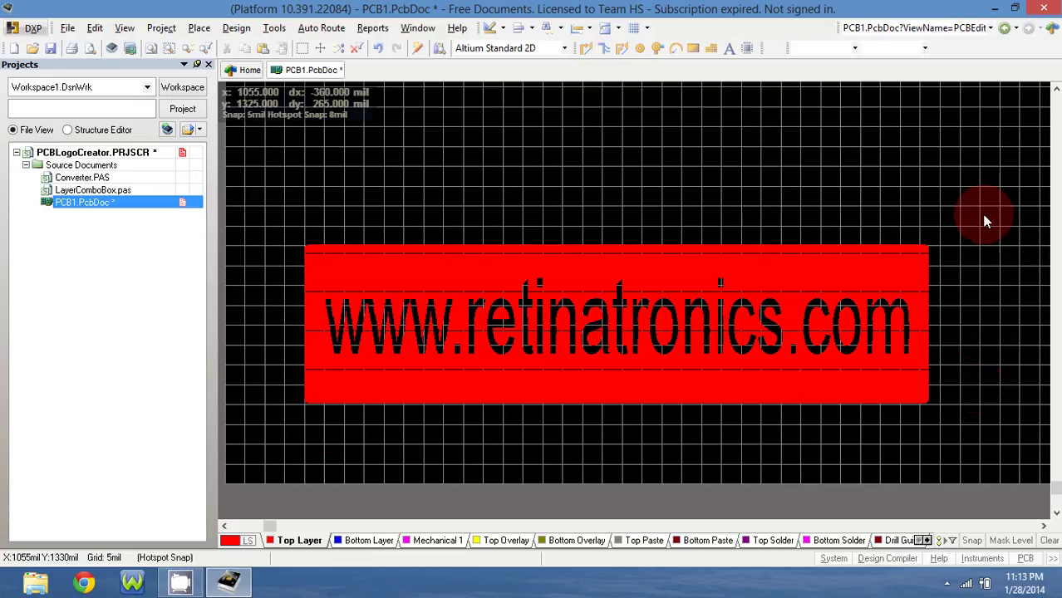
left_click(487, 452)
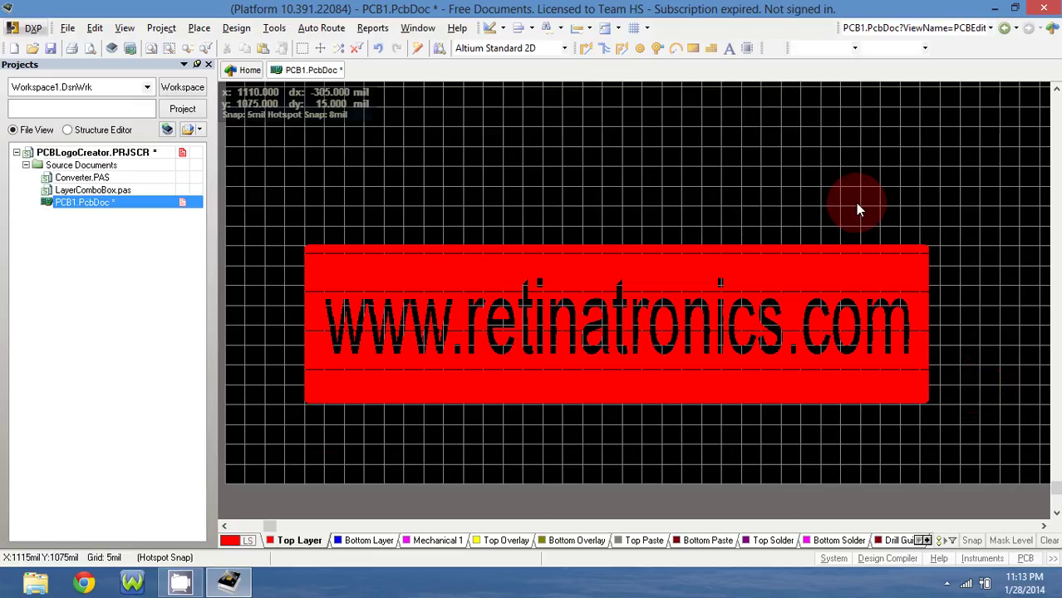
key("shift+h")
key("shift+h")
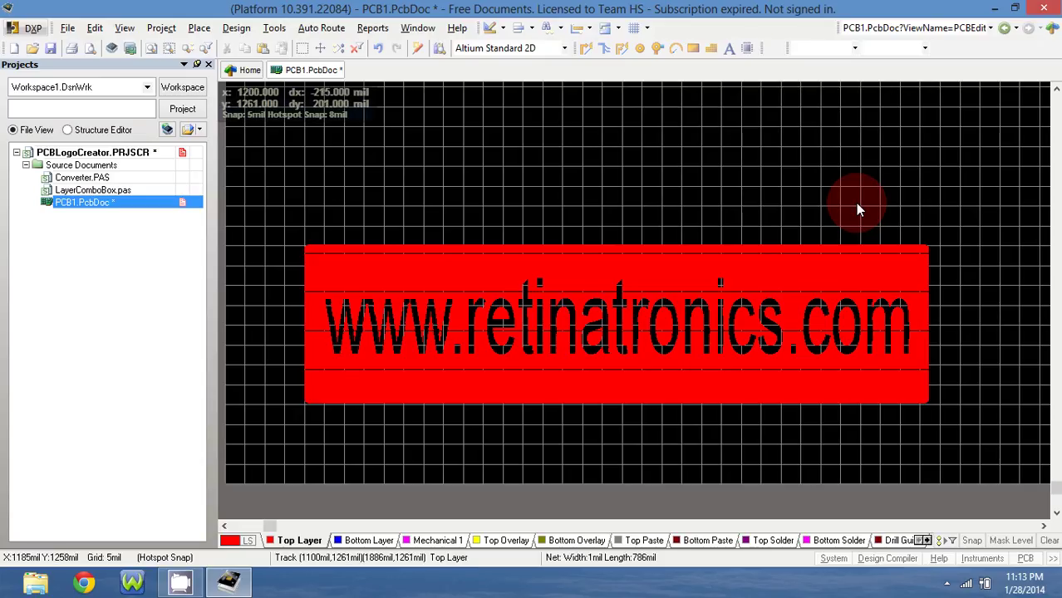